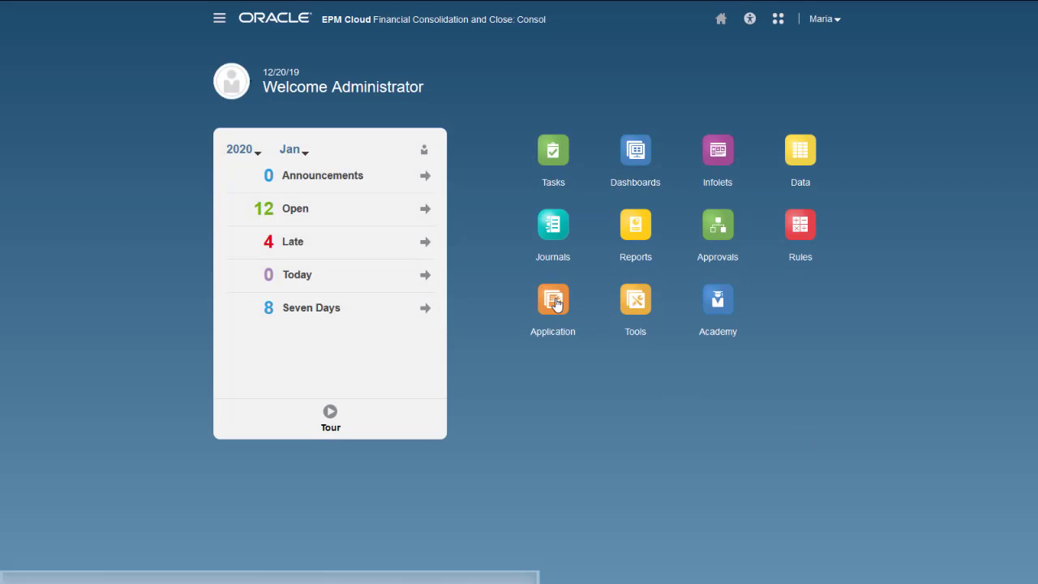
Step: Open the application's Data Source dimension for editing and expand the hierarchy through FCCS_TotalInputAndAdjusted to the members under Total_Journals
{"action": "left_click", "coordinate": [556, 304]}
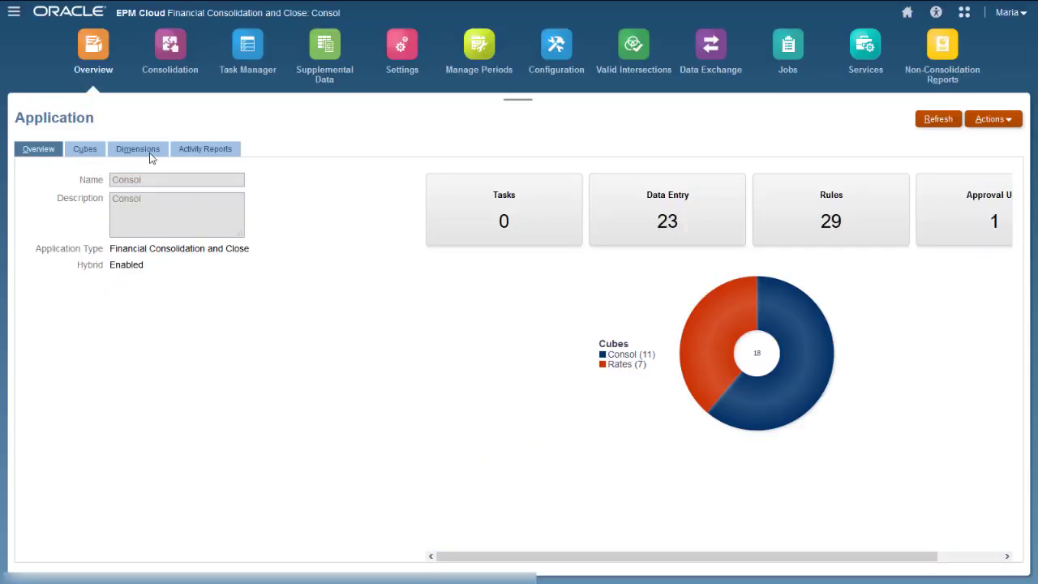
{"action": "left_click", "coordinate": [149, 154]}
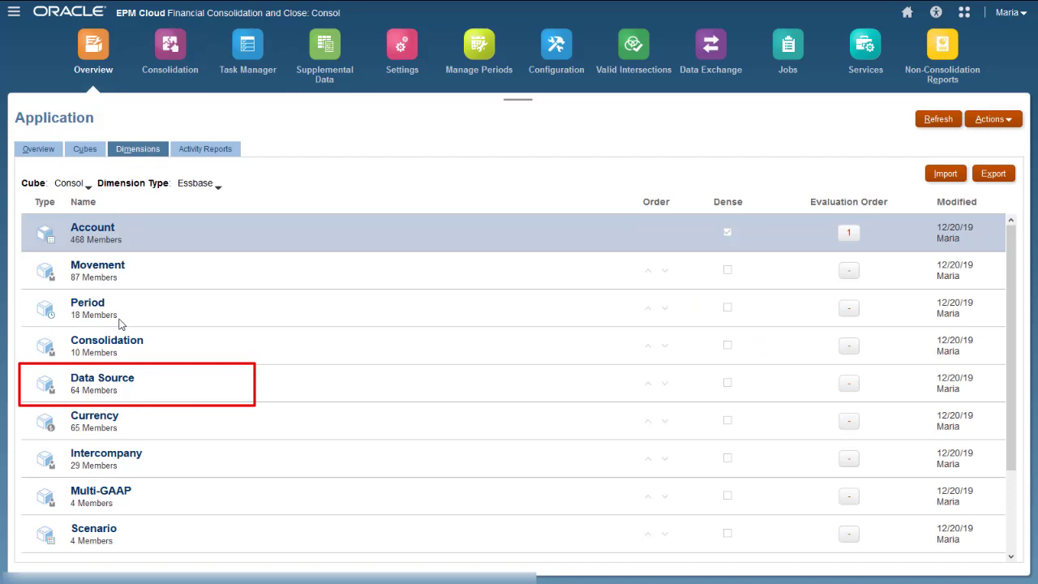
{"action": "left_click", "coordinate": [104, 380]}
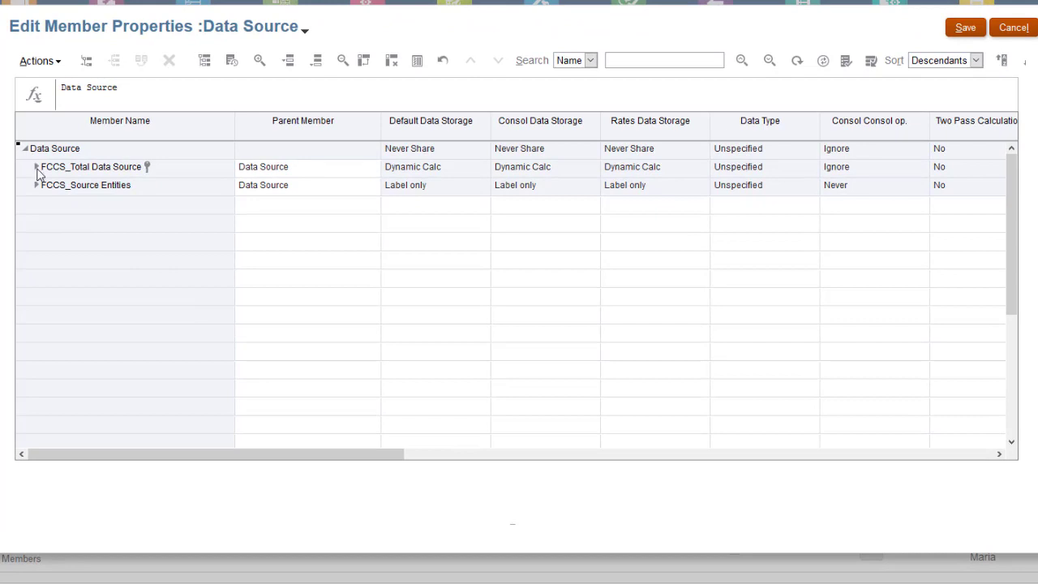
{"action": "left_click", "coordinate": [36, 169]}
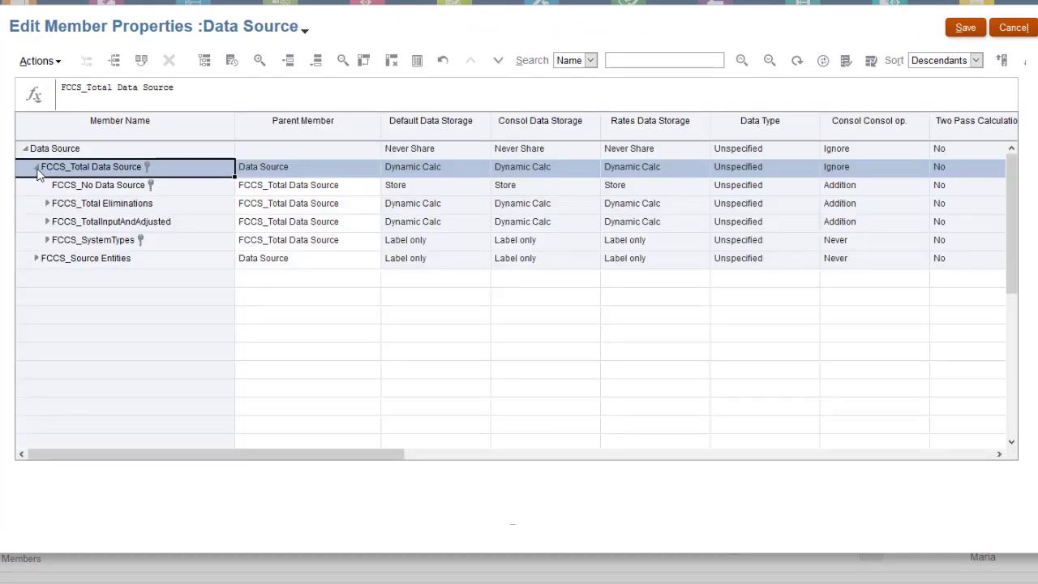
{"action": "left_click", "coordinate": [48, 223]}
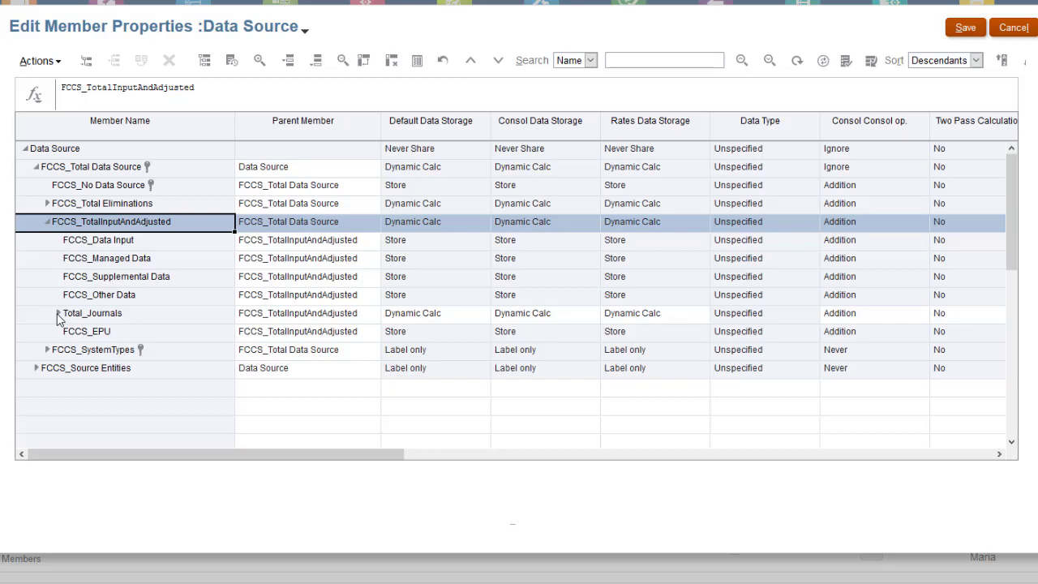
{"action": "left_click", "coordinate": [58, 314]}
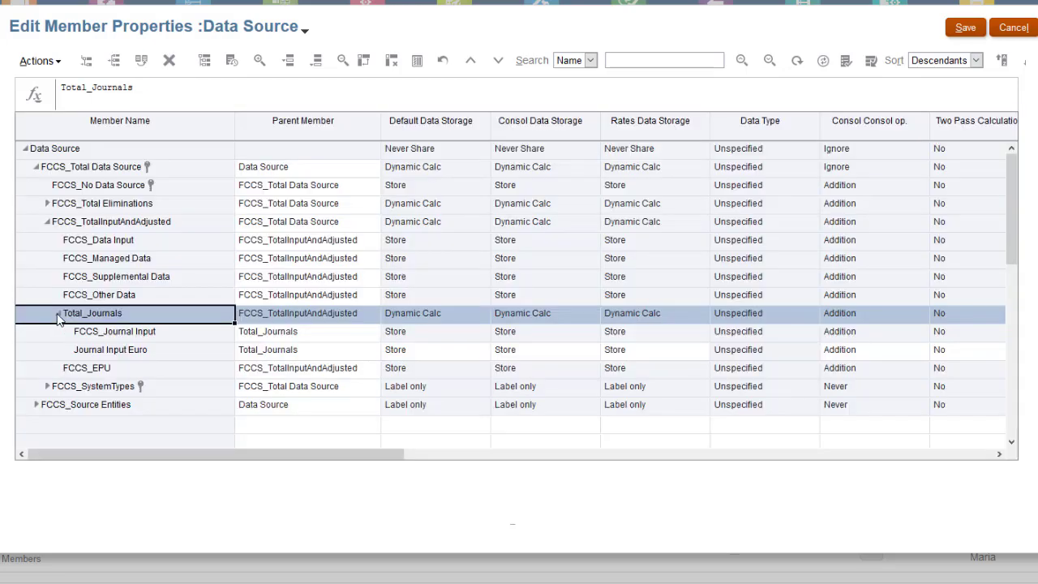
Step: Add a child member named Journal Input USD under Total_Journals
{"action": "left_click", "coordinate": [40, 61]}
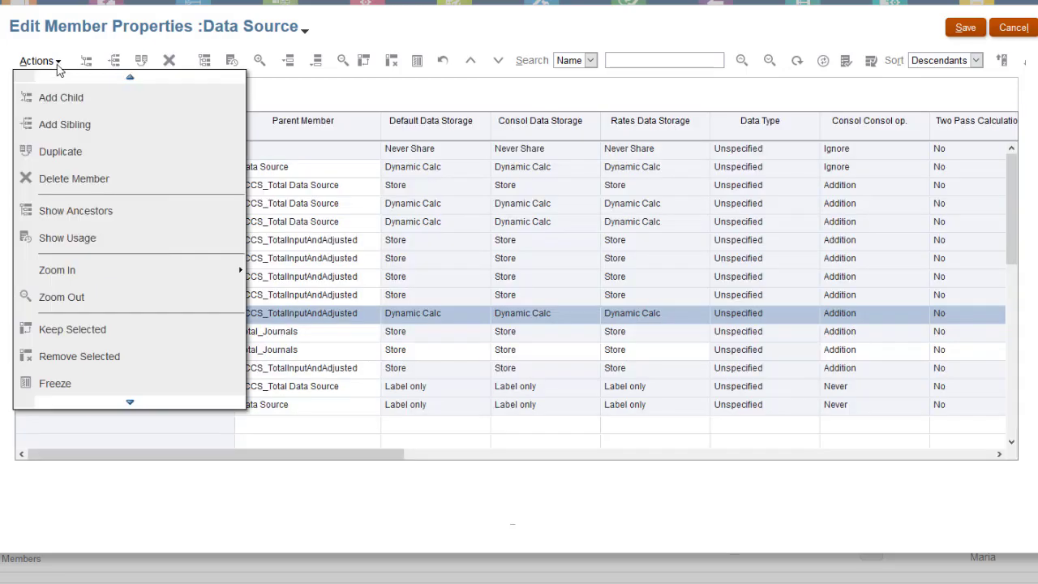
{"action": "left_click", "coordinate": [57, 97]}
{"action": "left_click", "coordinate": [563, 237]}
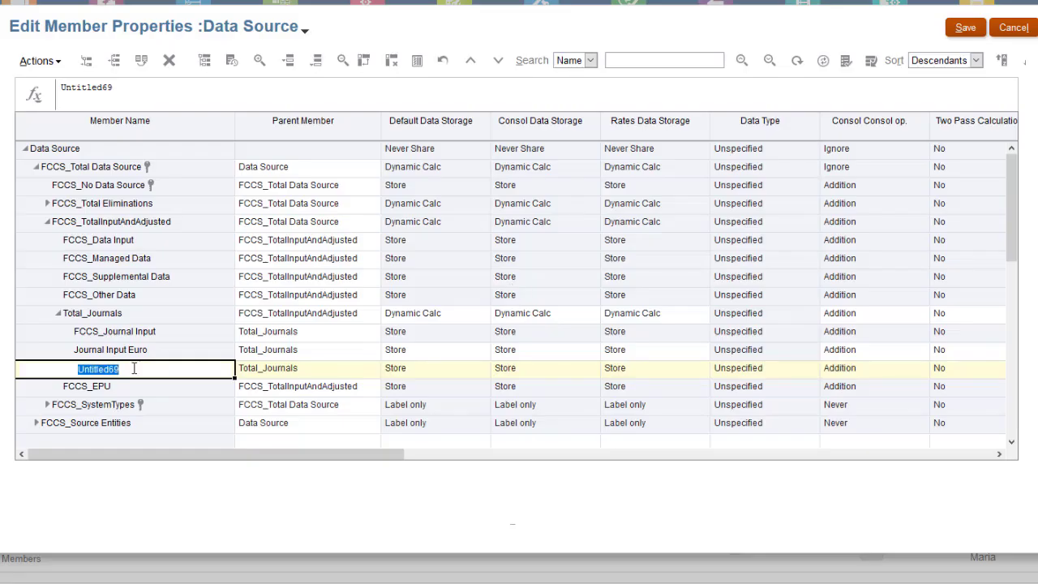
{"action": "type", "text": "Journal Input USD"}
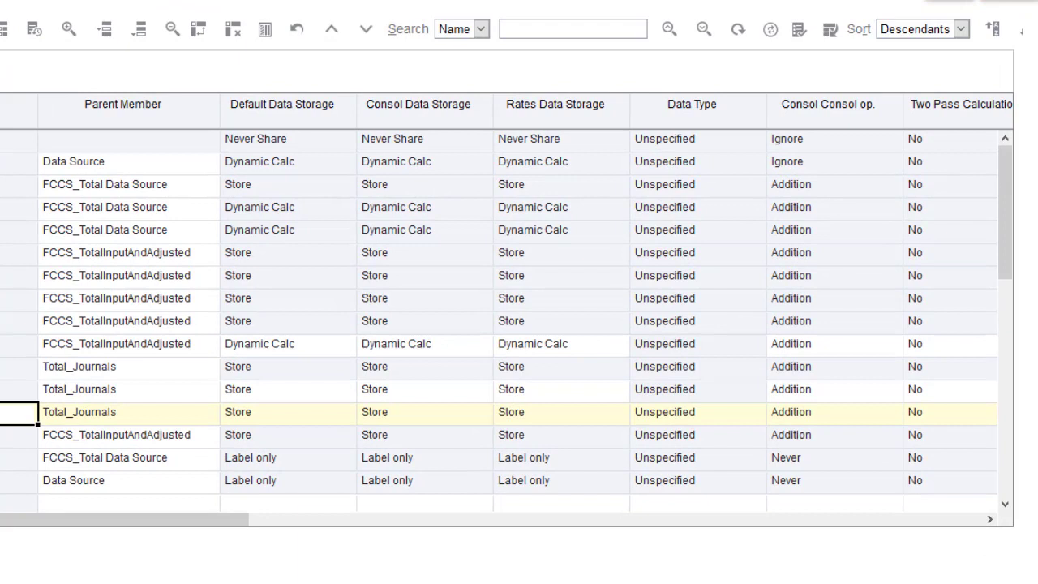
{"action": "left_click", "coordinate": [121, 414]}
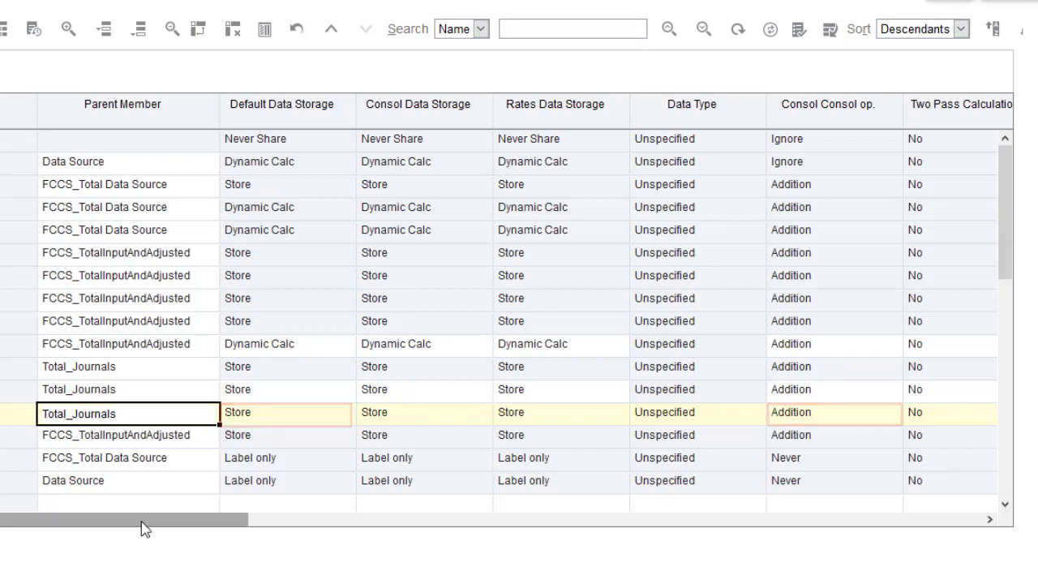
Step: Set the Journal Input USD member's Source Data Type to Journal and Source Currency Type to USD, and save the dimension
{"action": "left_click_drag", "start_coordinate": [146, 527], "coordinate": [512, 517]}
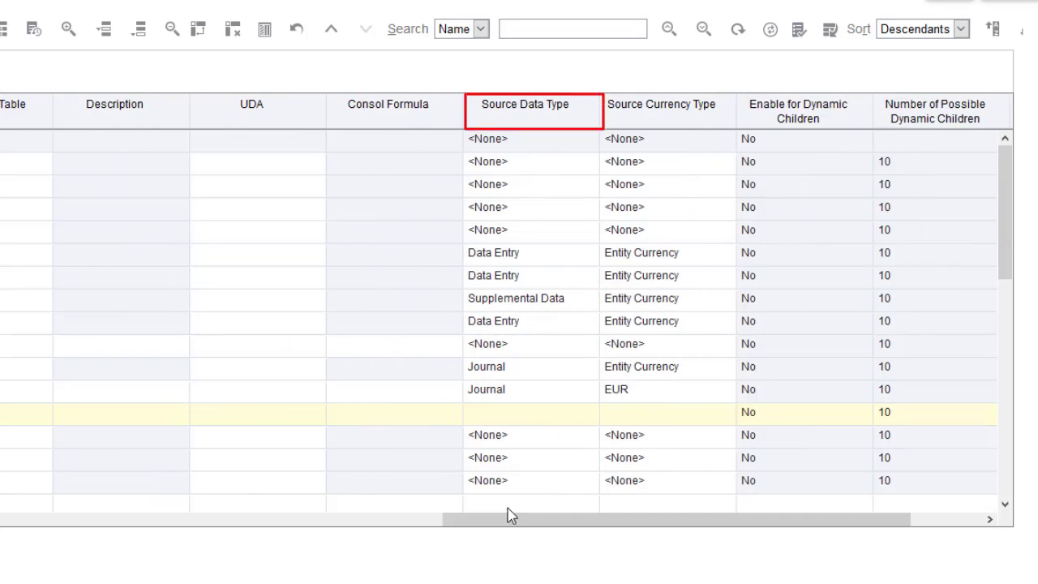
{"action": "left_click", "coordinate": [570, 423]}
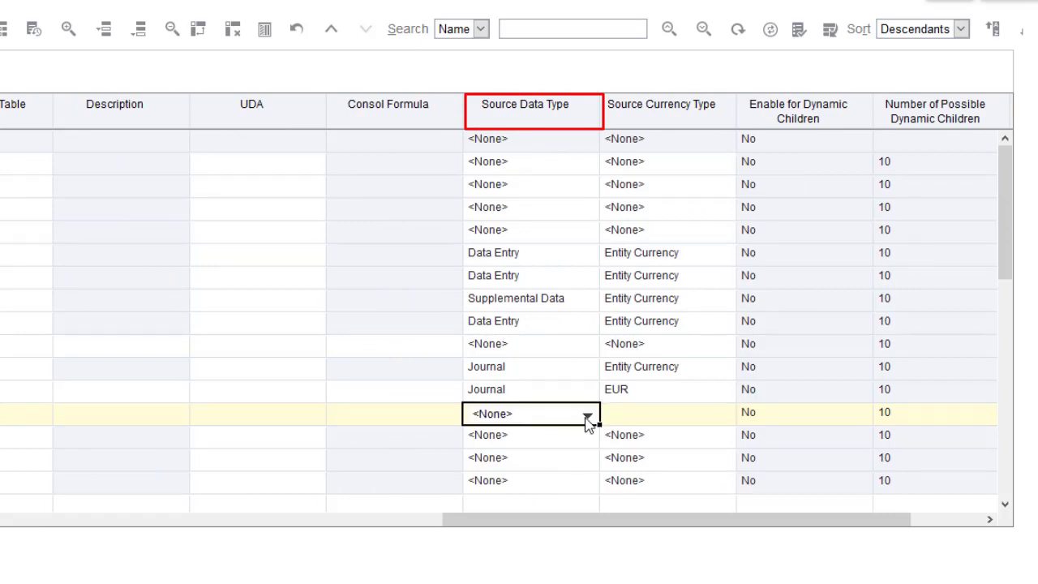
{"action": "left_click", "coordinate": [587, 416]}
{"action": "left_click", "coordinate": [554, 479]}
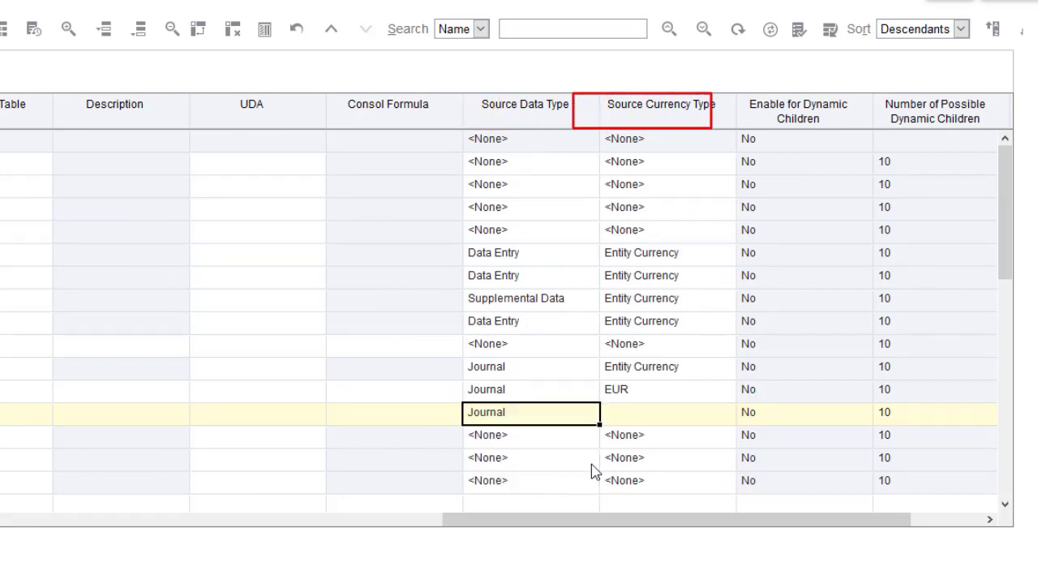
{"action": "left_click", "coordinate": [681, 421]}
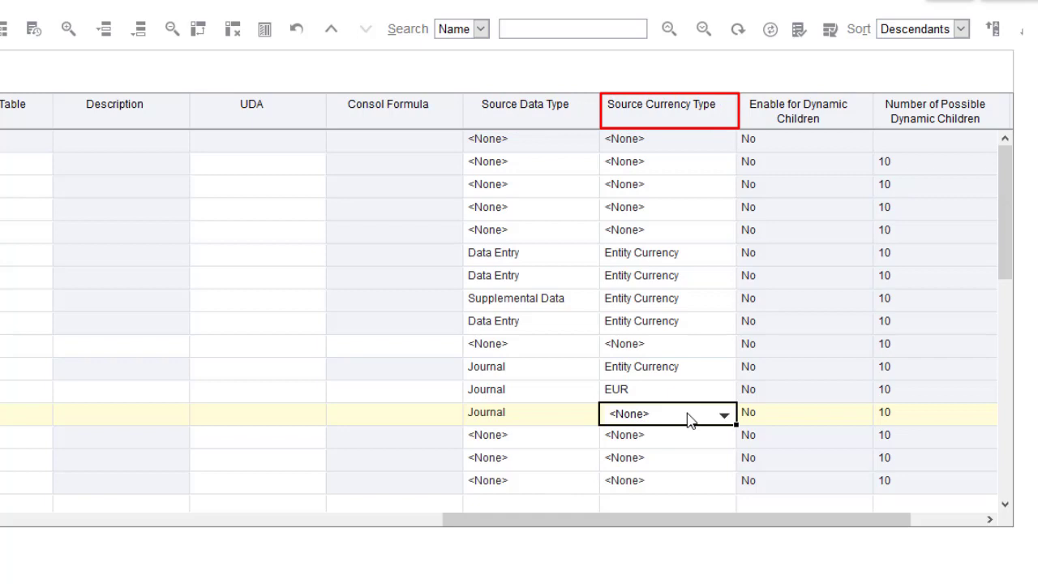
{"action": "left_click", "coordinate": [724, 414]}
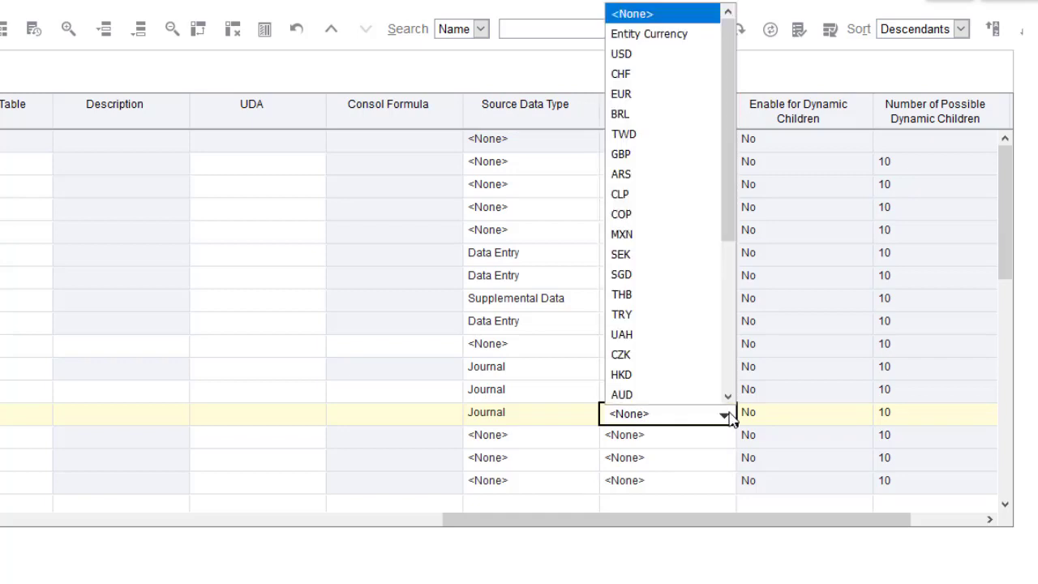
{"action": "left_click", "coordinate": [641, 56]}
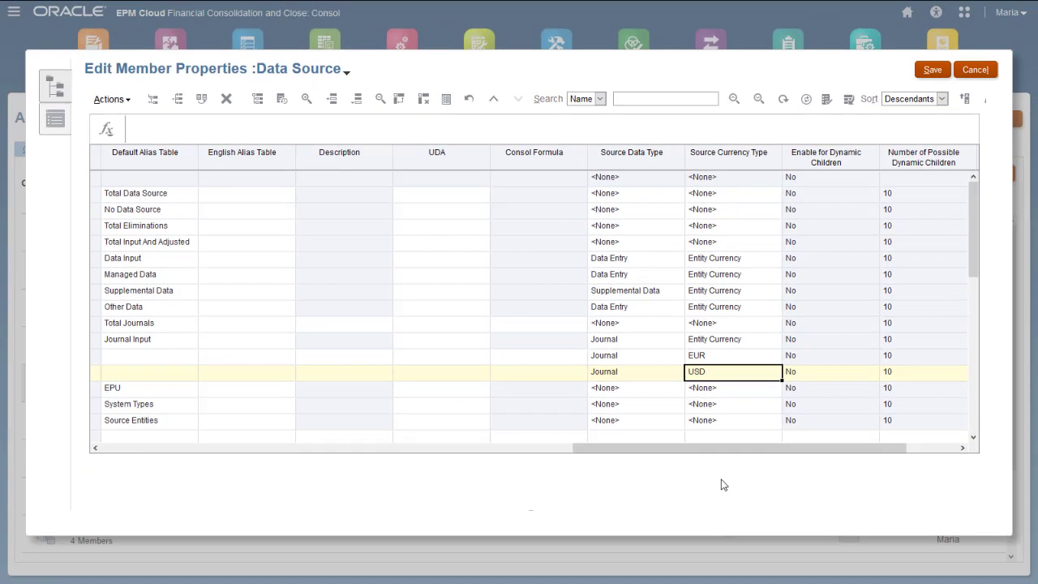
{"action": "left_click", "coordinate": [932, 71]}
{"action": "left_click", "coordinate": [989, 70]}
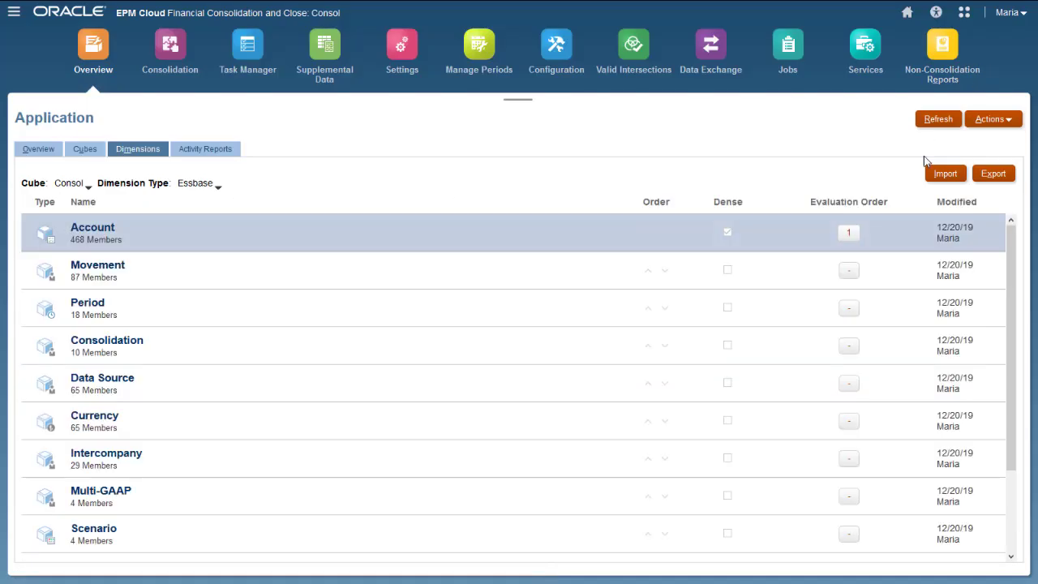
Step: Create and run a database refresh for the application, and close the refresh dialogs when it finishes
{"action": "left_click", "coordinate": [992, 119]}
{"action": "left_click", "coordinate": [956, 266]}
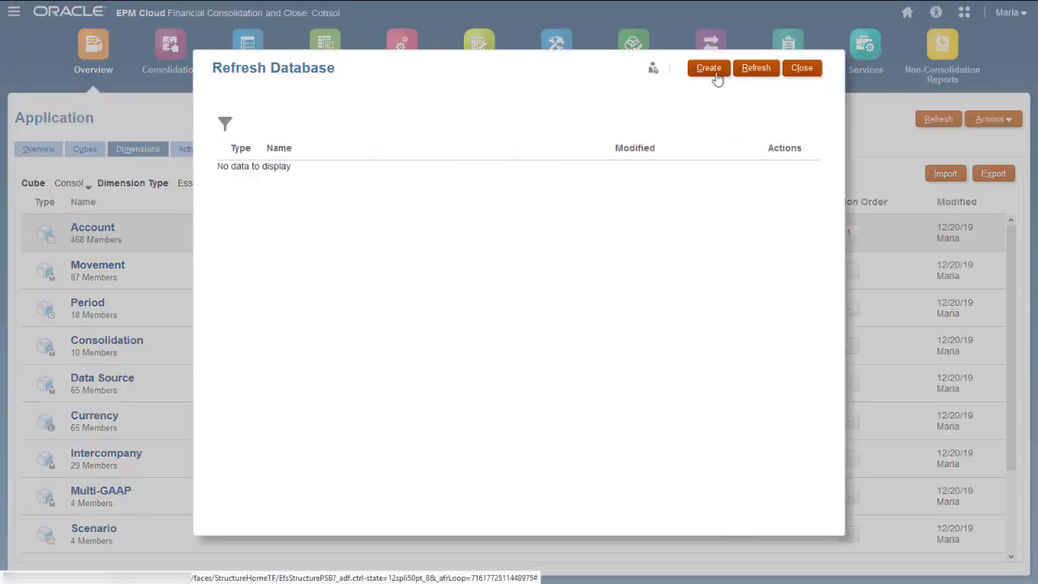
{"action": "left_click", "coordinate": [715, 73]}
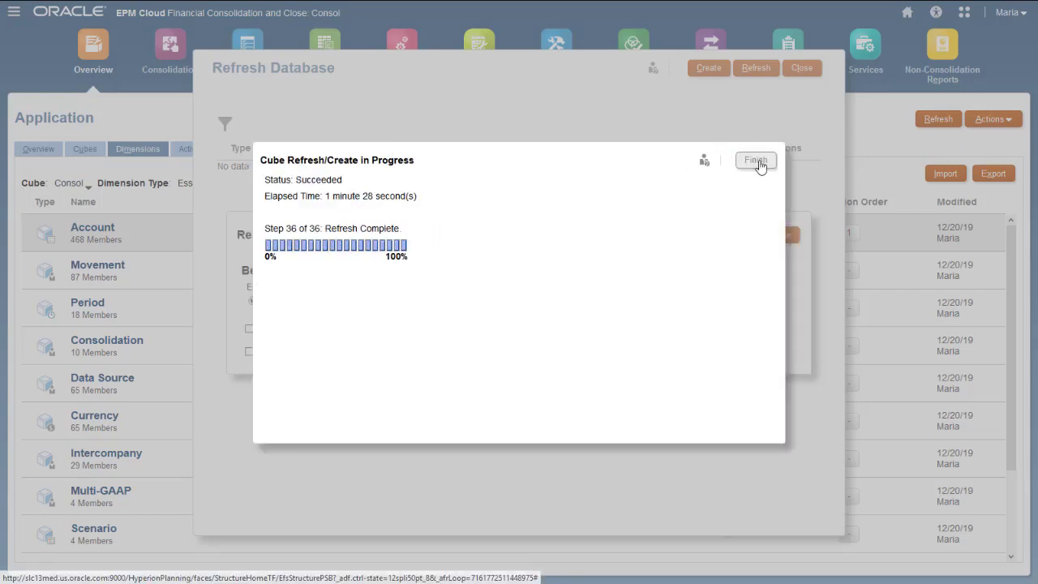
{"action": "left_click", "coordinate": [756, 160]}
{"action": "left_click", "coordinate": [801, 68]}
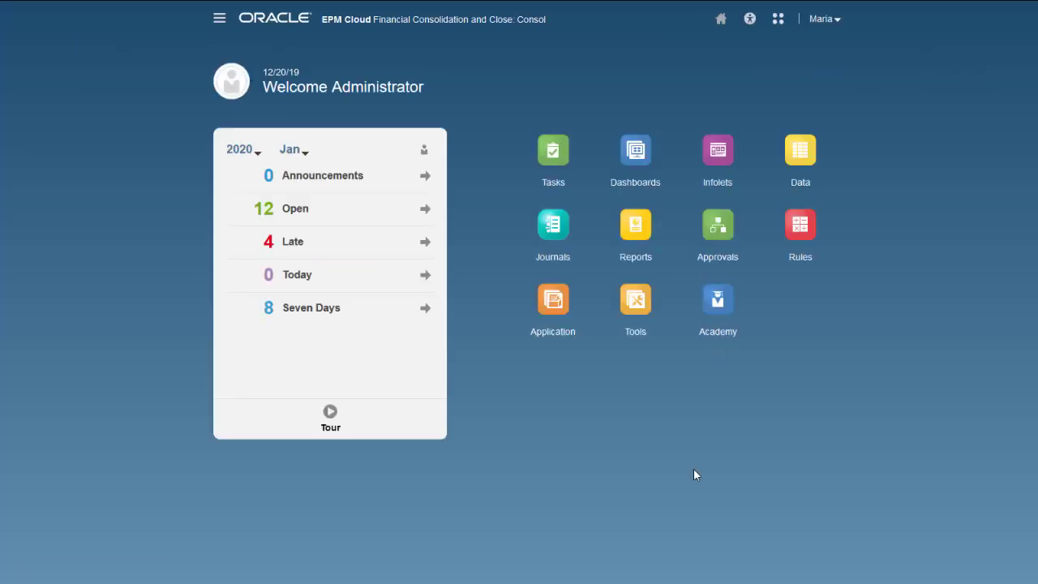
Step: Open the AdjustChecking journal and change its data source to Journal Input USD
{"action": "left_click", "coordinate": [552, 227]}
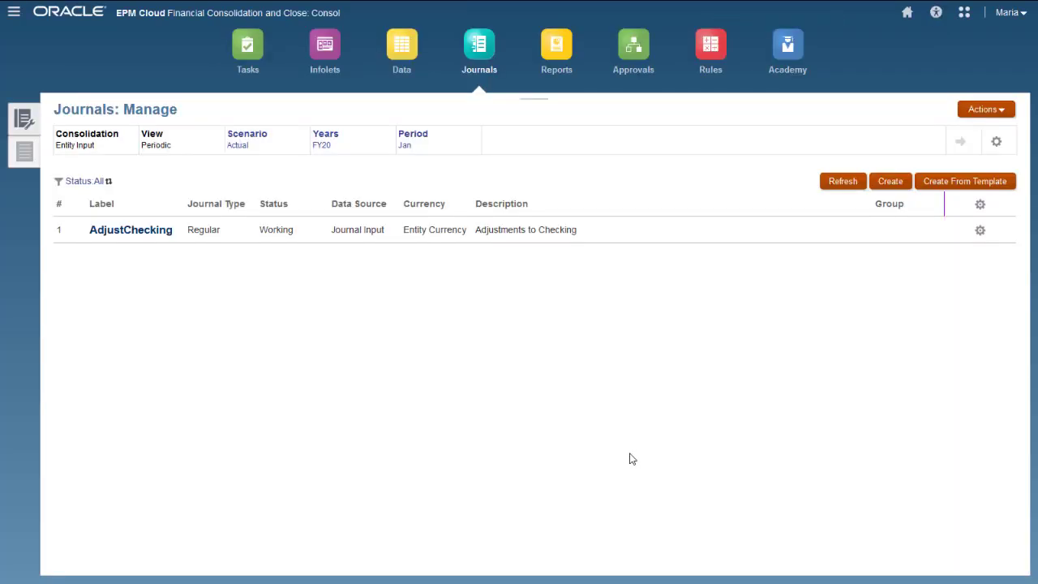
{"action": "left_click", "coordinate": [149, 233]}
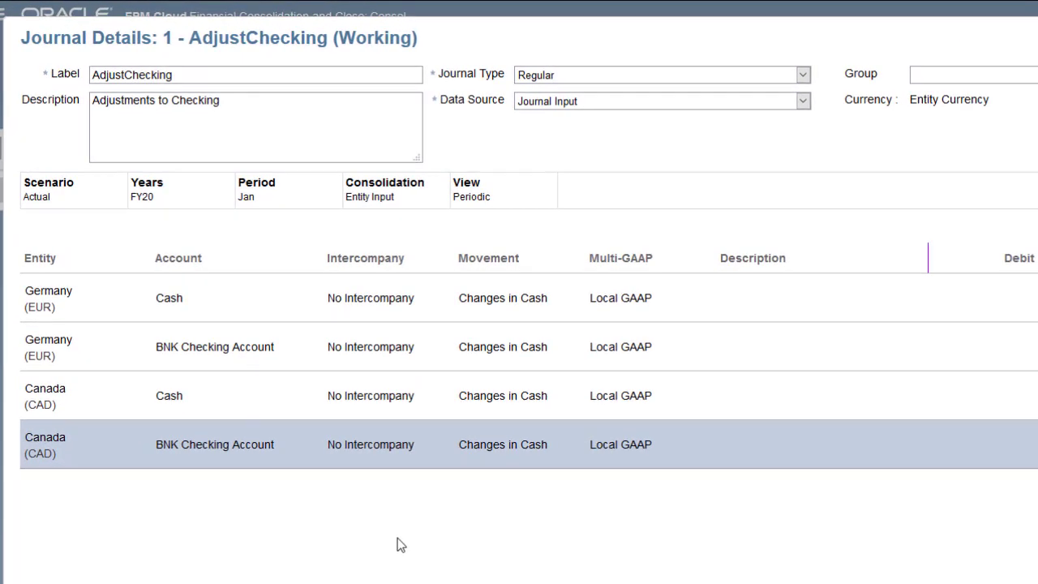
{"action": "left_click", "coordinate": [803, 102]}
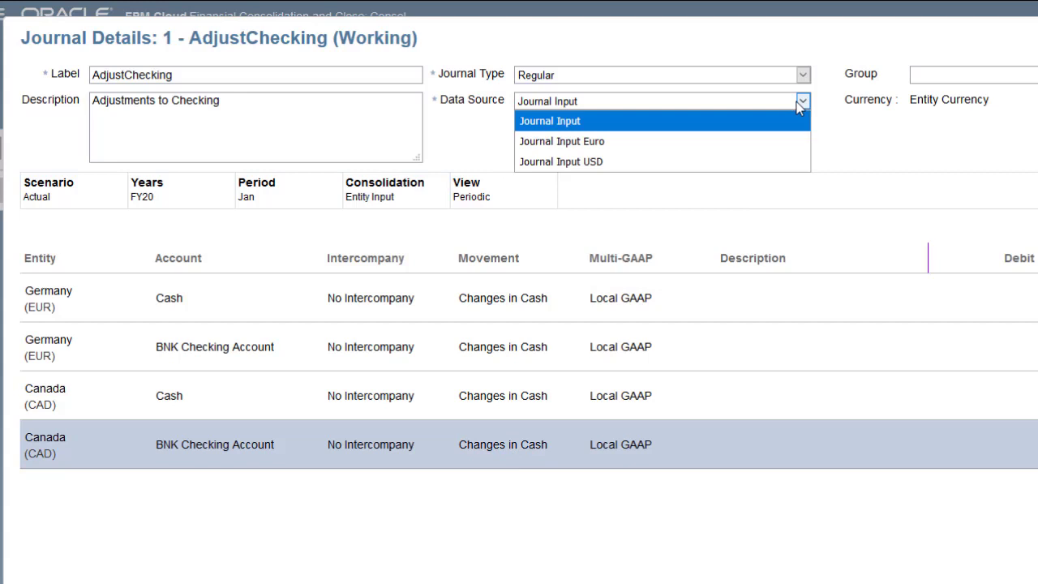
{"action": "left_click", "coordinate": [750, 167]}
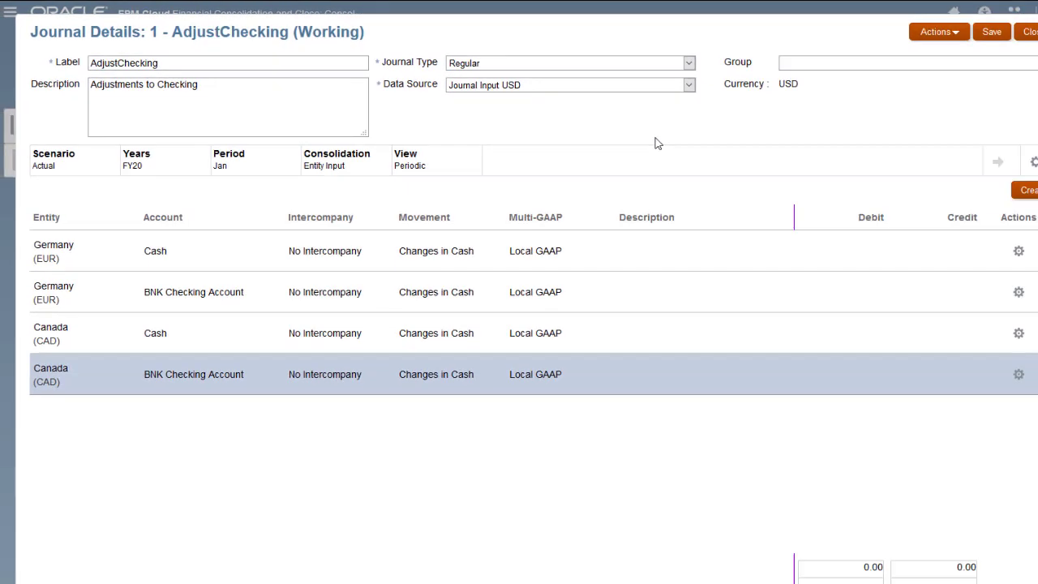
Step: Enter 800 for Germany and 600 for Canada, each as a Cash debit and a BNK Checking Account credit, and save the journal
{"action": "left_click", "coordinate": [800, 239]}
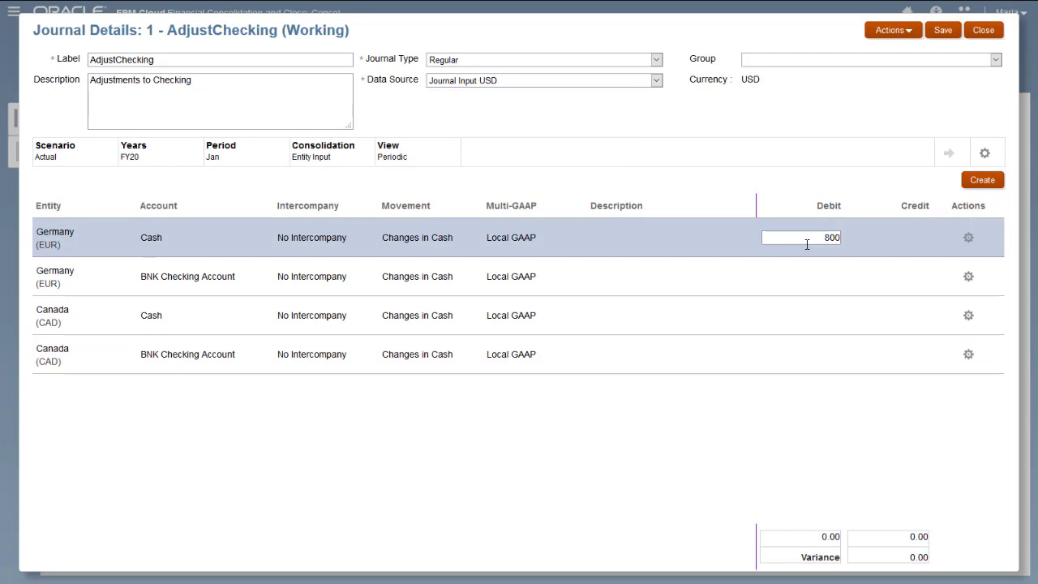
{"action": "key", "text": "Tab"}
{"action": "left_click", "coordinate": [886, 264]}
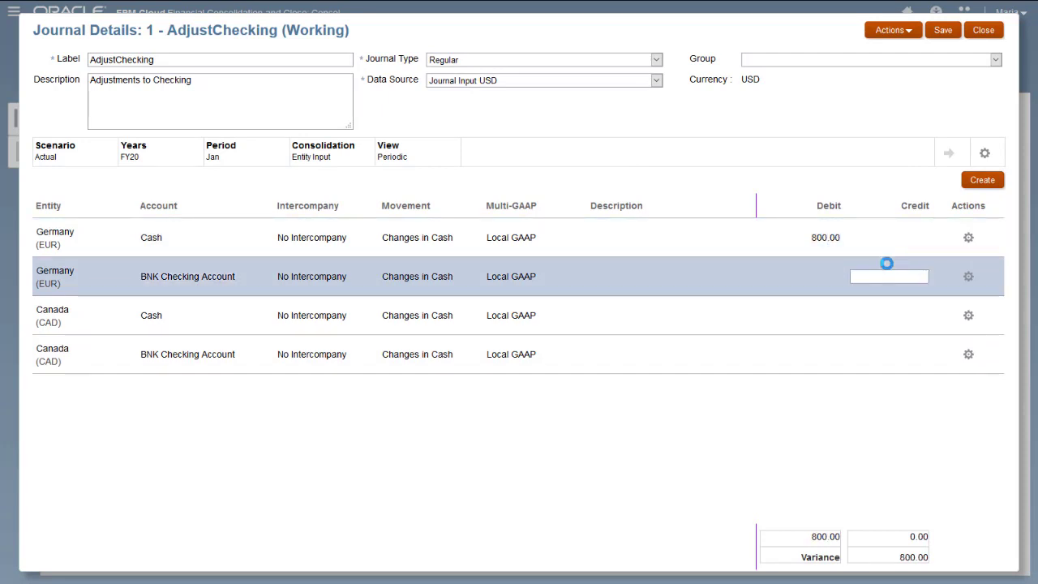
{"action": "type", "text": "800"}
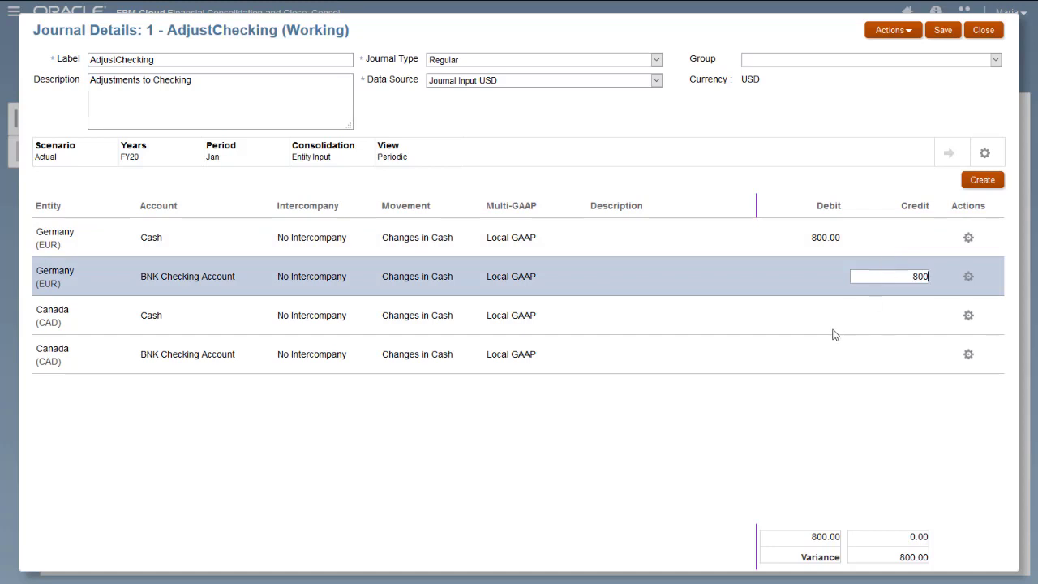
{"action": "left_click", "coordinate": [830, 322]}
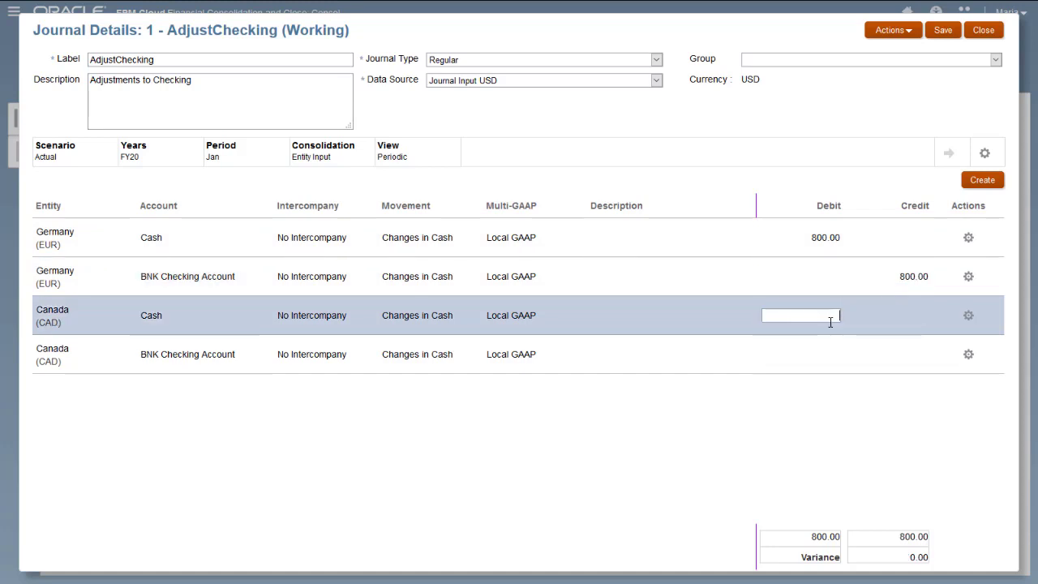
{"action": "left_click", "coordinate": [912, 354]}
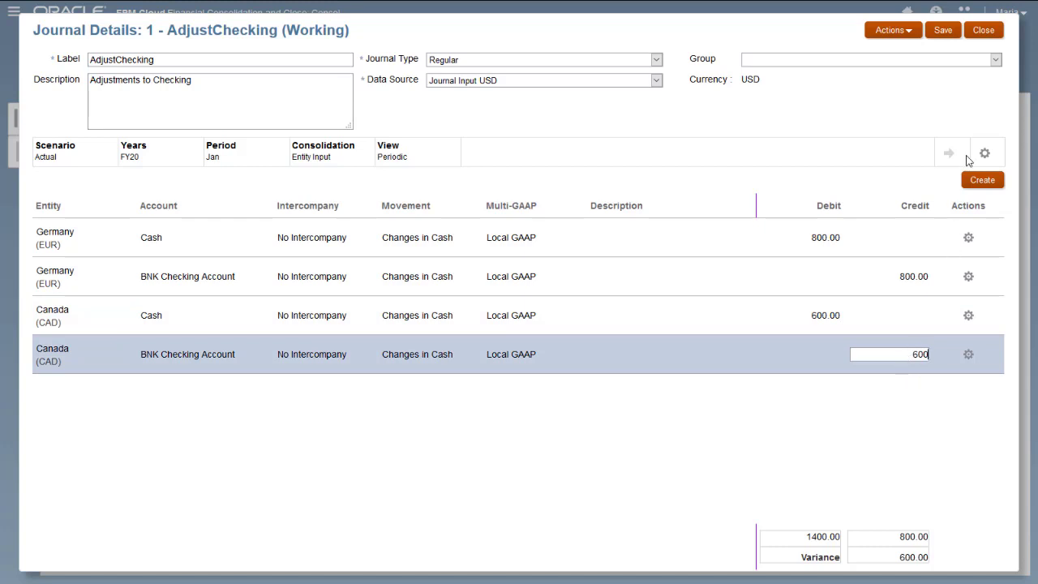
{"action": "left_click", "coordinate": [940, 32]}
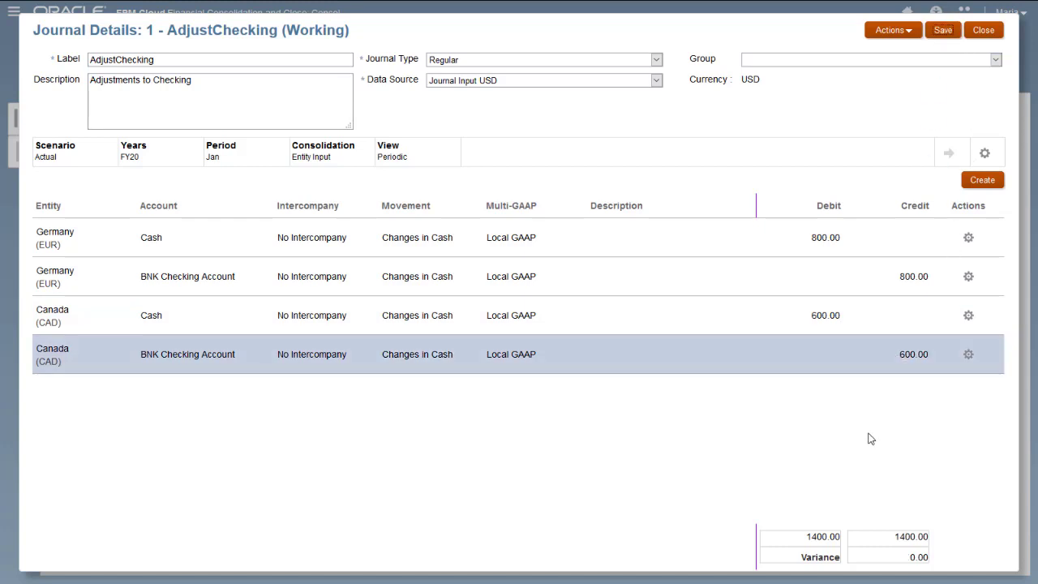
Step: Submit the AdjustChecking journal and approve it, without comments or attachments
{"action": "left_click", "coordinate": [899, 33]}
{"action": "left_click", "coordinate": [899, 55]}
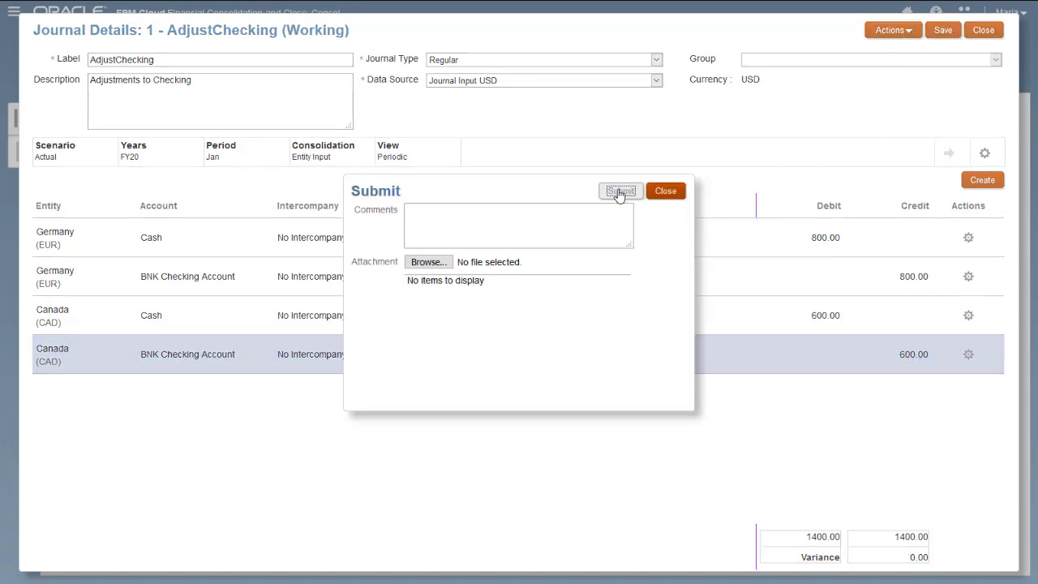
{"action": "left_click", "coordinate": [620, 191]}
{"action": "left_click", "coordinate": [892, 30]}
{"action": "left_click", "coordinate": [899, 100]}
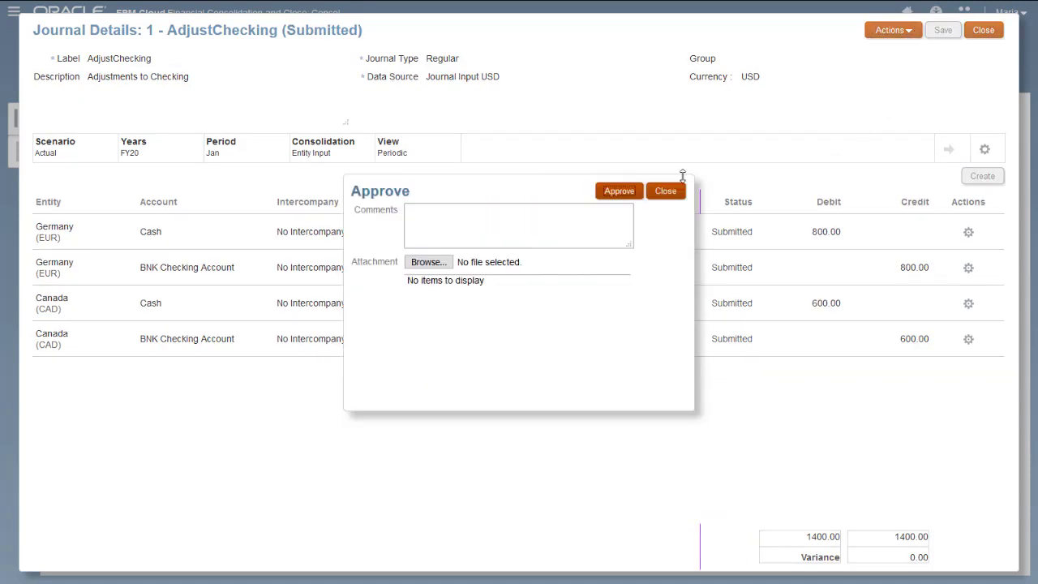
{"action": "left_click", "coordinate": [618, 191]}
Step: Post the approved AdjustChecking journal, close its details and return to the home page
{"action": "left_click", "coordinate": [893, 30]}
{"action": "left_click", "coordinate": [894, 127]}
{"action": "left_click", "coordinate": [625, 193]}
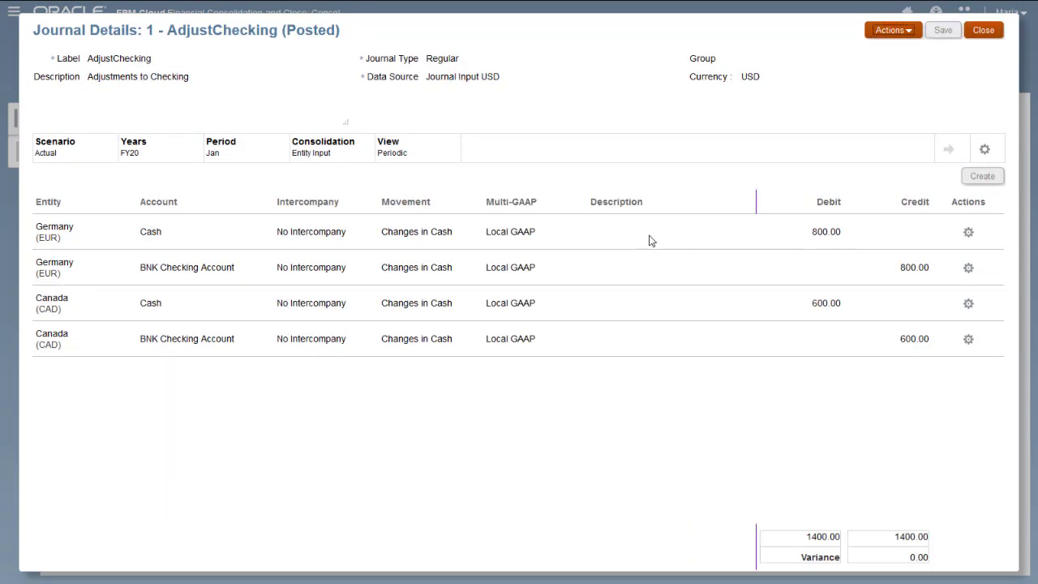
{"action": "left_click", "coordinate": [983, 30]}
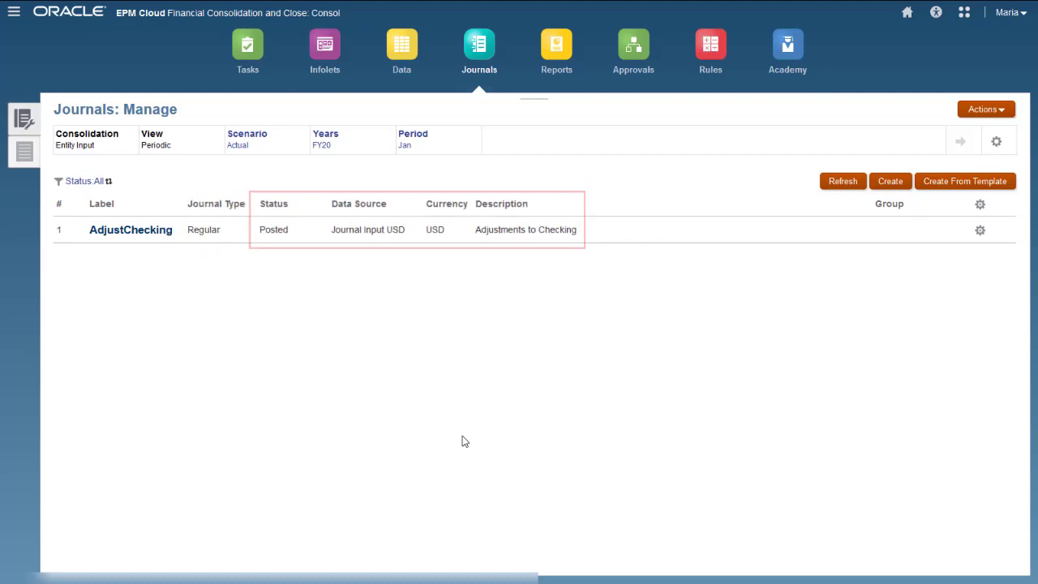
{"action": "left_click", "coordinate": [906, 13]}
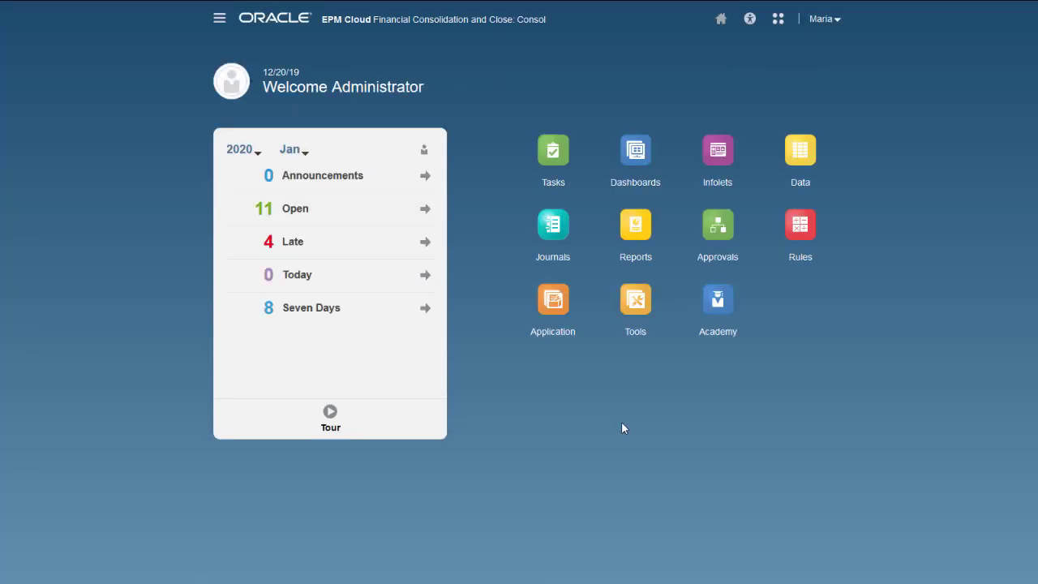
Step: Open the Cash data entry form and change its Data Source to Journal Input USD
{"action": "left_click", "coordinate": [828, 180]}
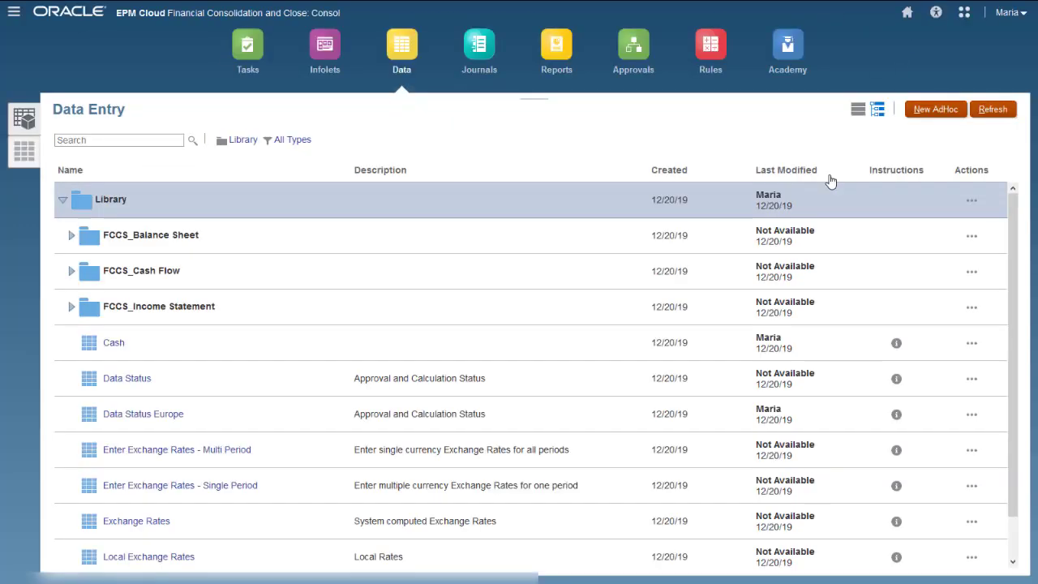
{"action": "left_click", "coordinate": [113, 343]}
{"action": "left_click", "coordinate": [820, 73]}
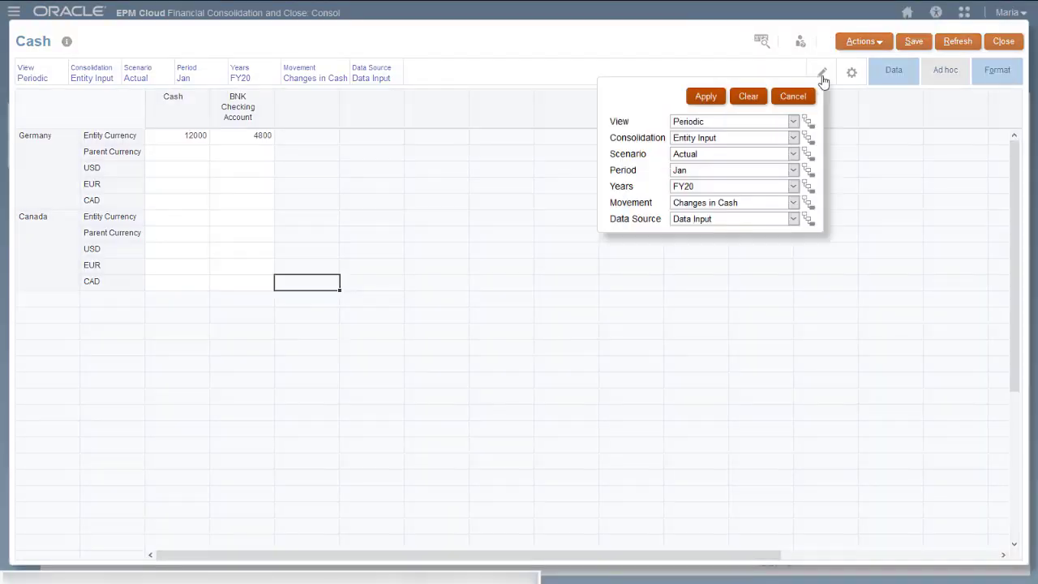
{"action": "left_click", "coordinate": [792, 219]}
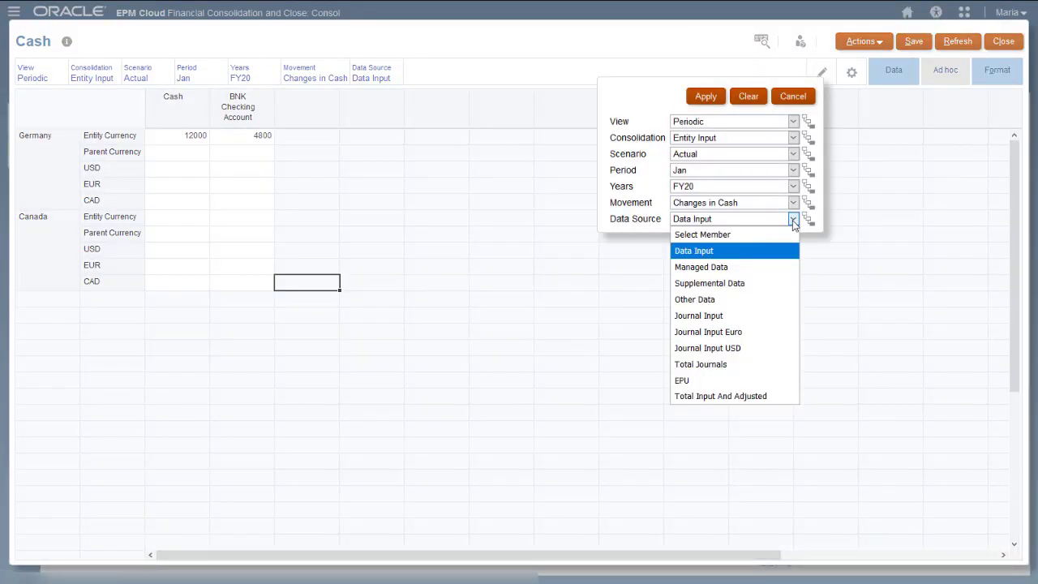
{"action": "left_click", "coordinate": [742, 348]}
{"action": "left_click", "coordinate": [706, 96]}
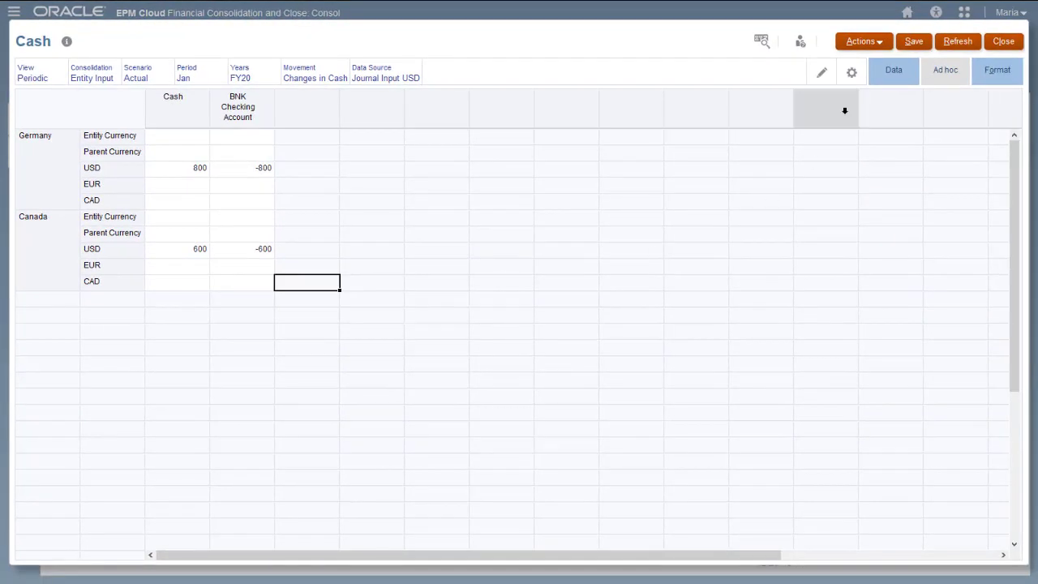
Step: Run Consolidate from the Cash form for entity C_T, scenario Actual, period Jan and year FY20, and dismiss the completion message
{"action": "left_click", "coordinate": [864, 41]}
{"action": "left_click", "coordinate": [884, 65]}
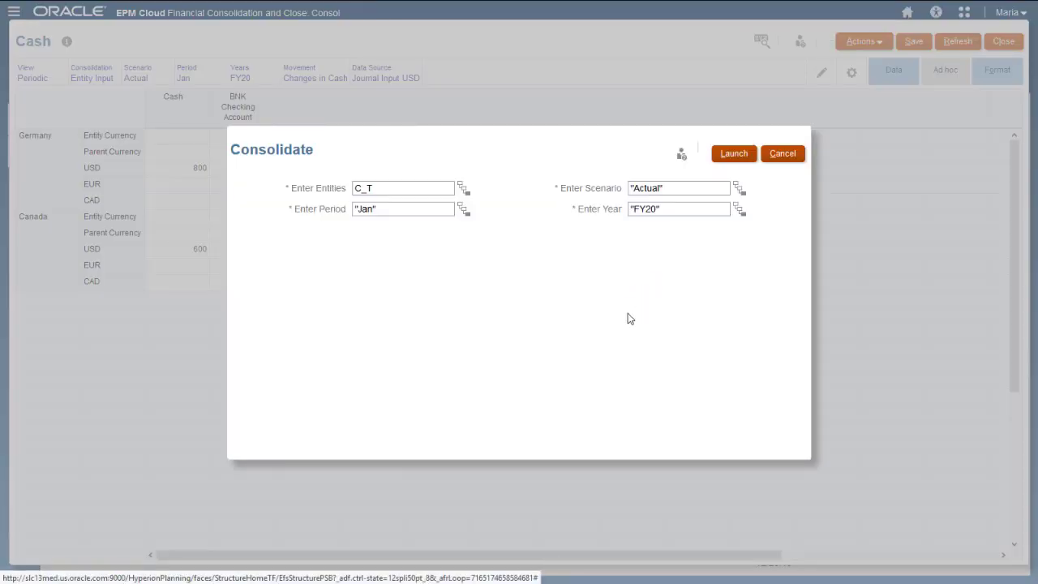
{"action": "left_click", "coordinate": [734, 154]}
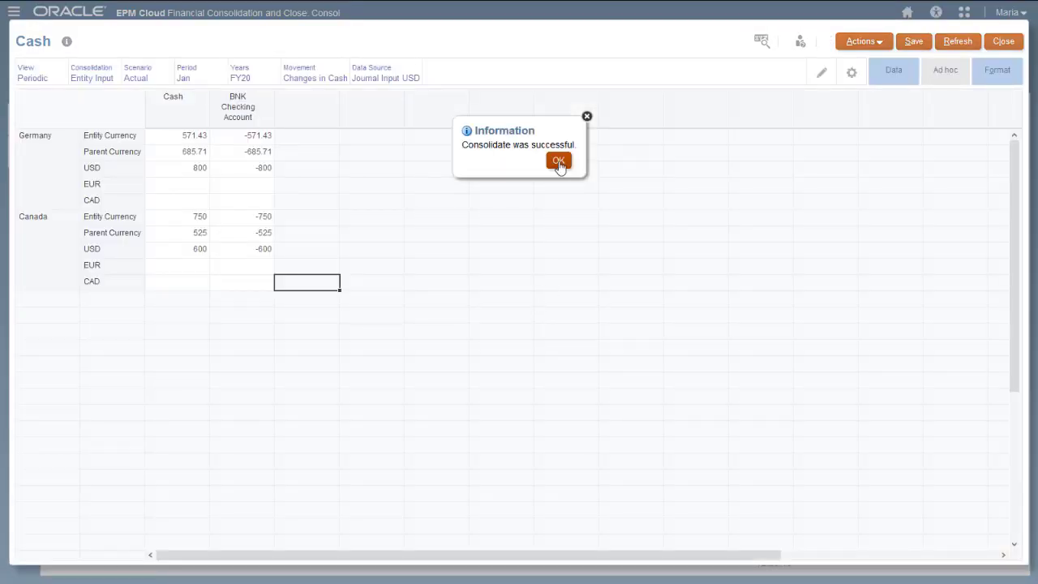
{"action": "left_click", "coordinate": [558, 162]}
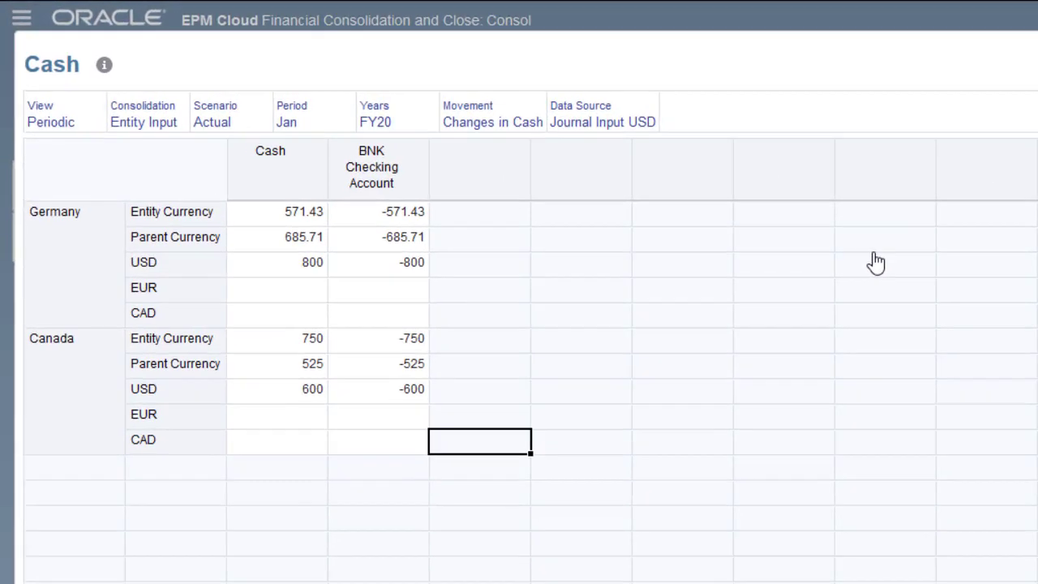